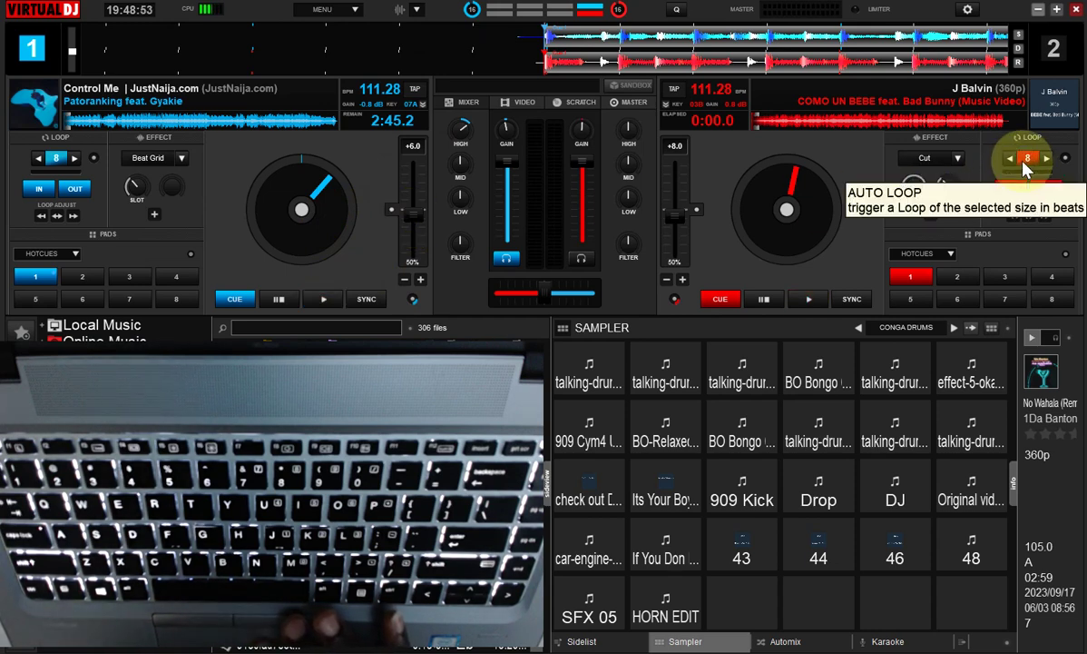
Step: Try a 2-beat loop on the left deck and return the loop length to 8 beats
key(space)
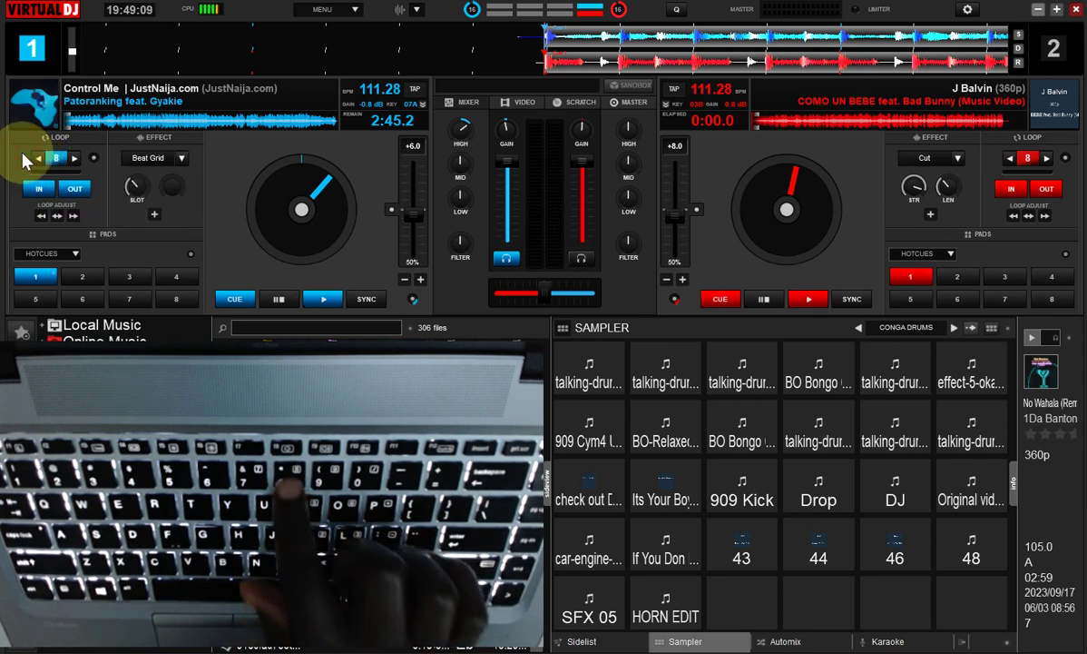
key(8)
key(8)
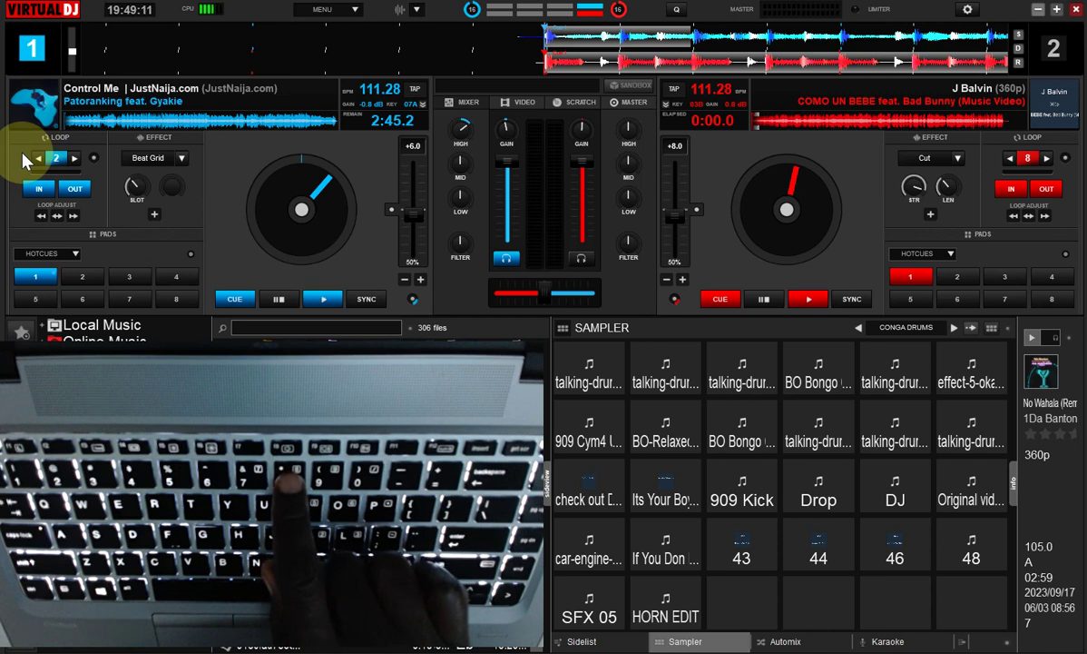
key(8)
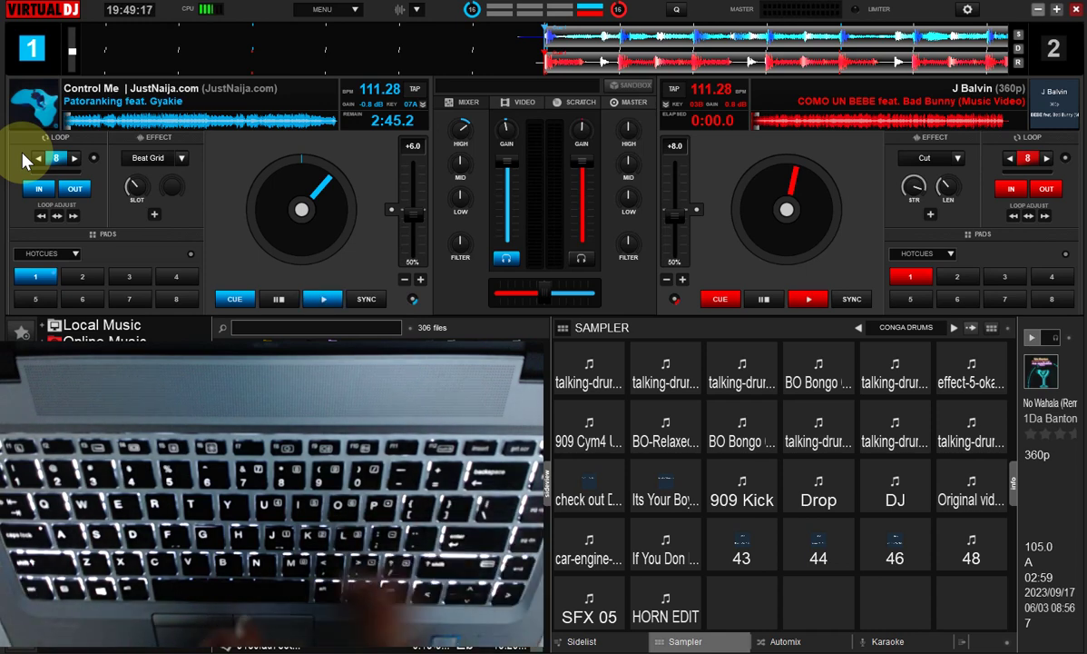
key(space)
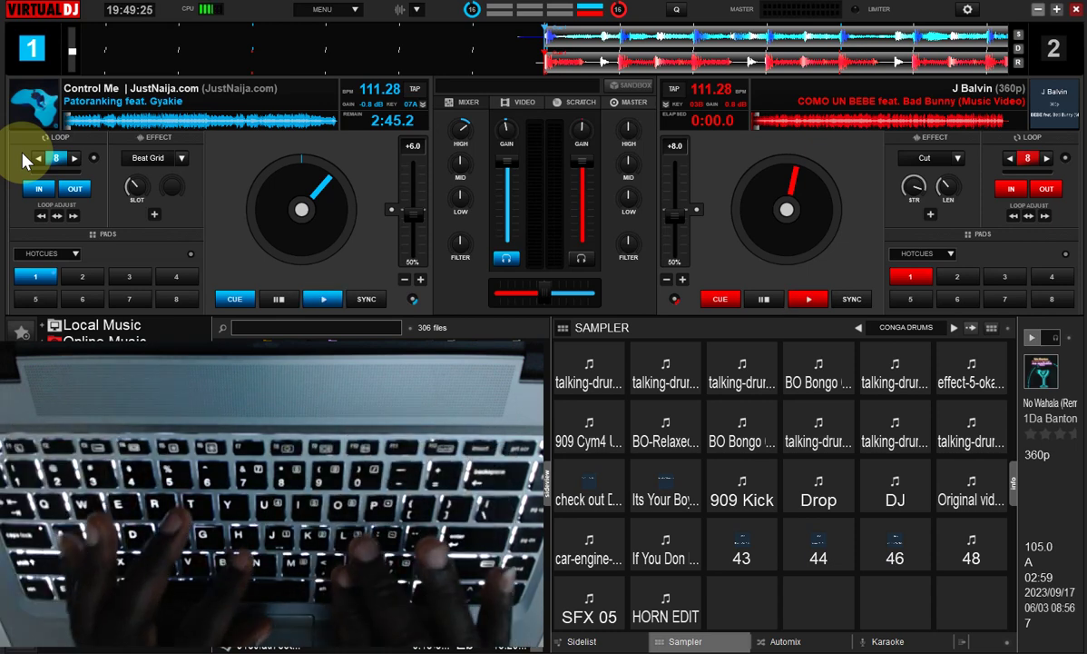
Step: Start playing the left deck's looped track and make deck 2 the active deck
key(space)
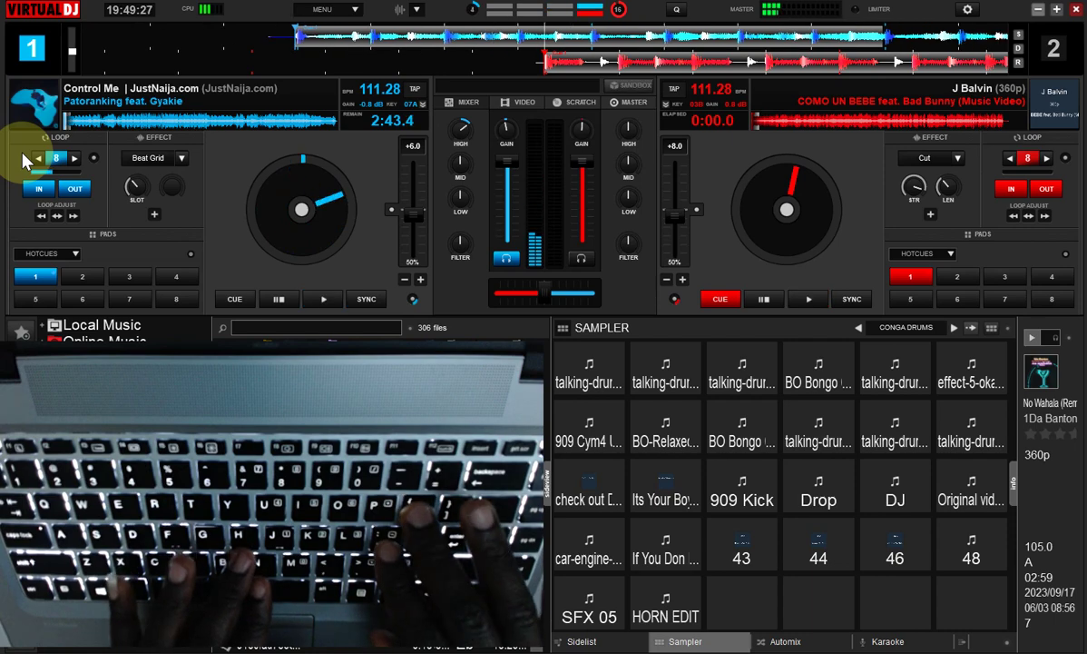
key(space)
key(Tab)
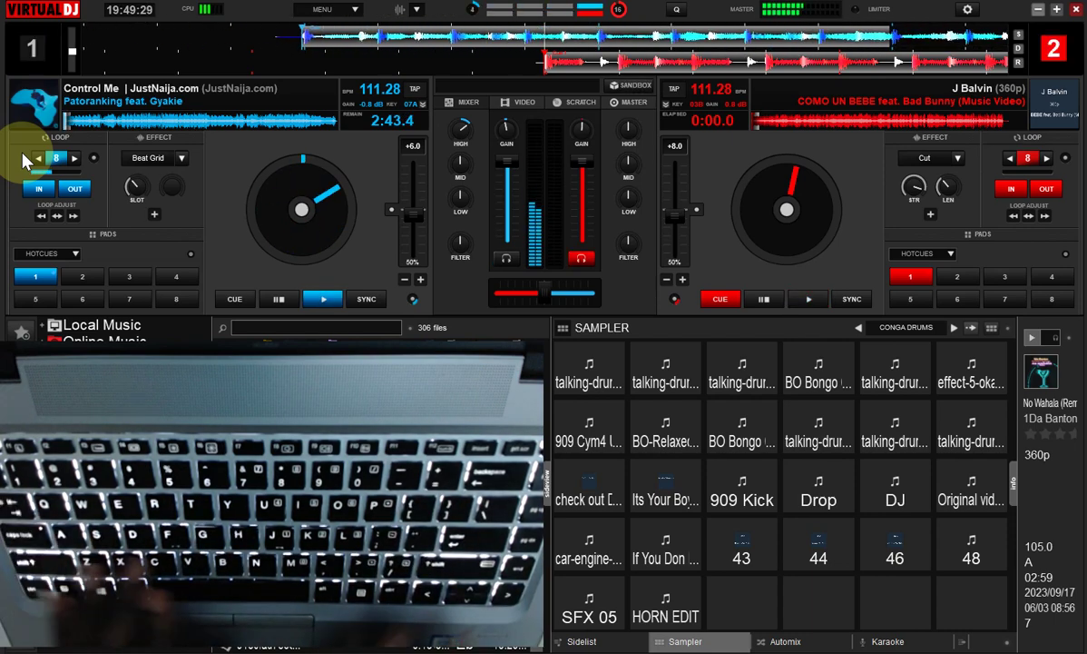
Step: Play the second-row talking-drum sample and the effect-5-oka sample over the left deck's loop
key(2)
key(2)
key(0)
key(minus)
key(2)
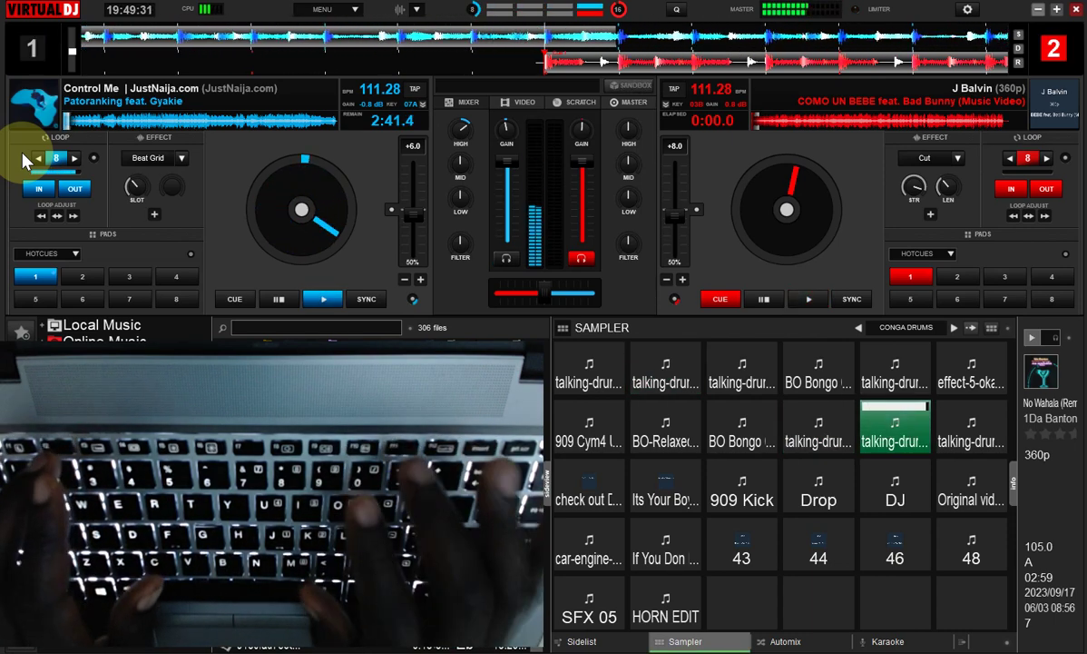
key(y)
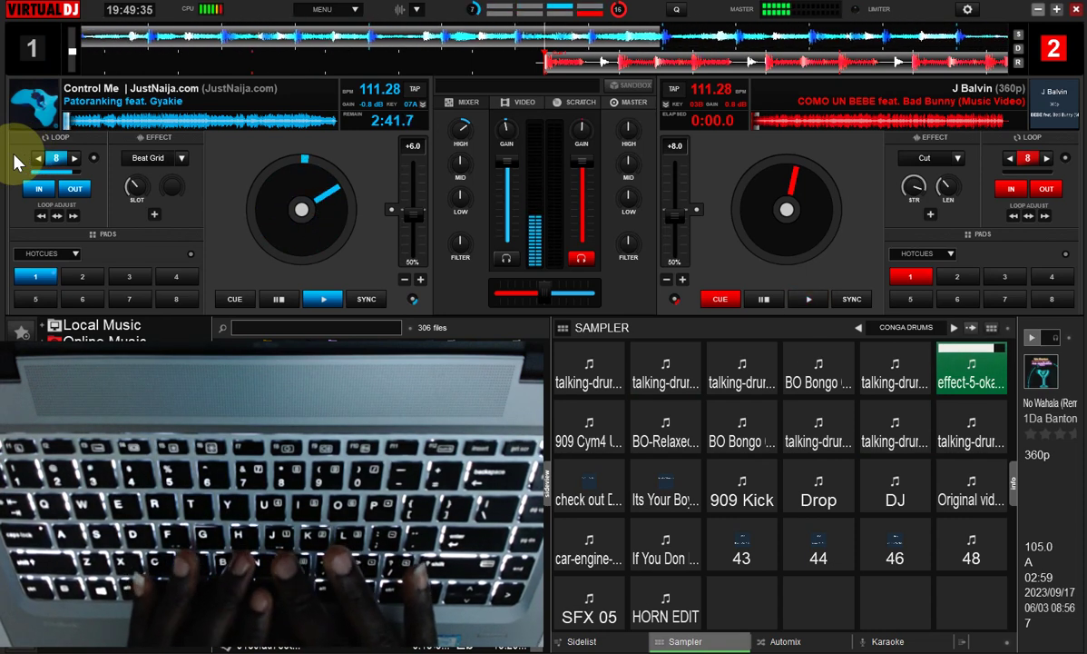
key(1)
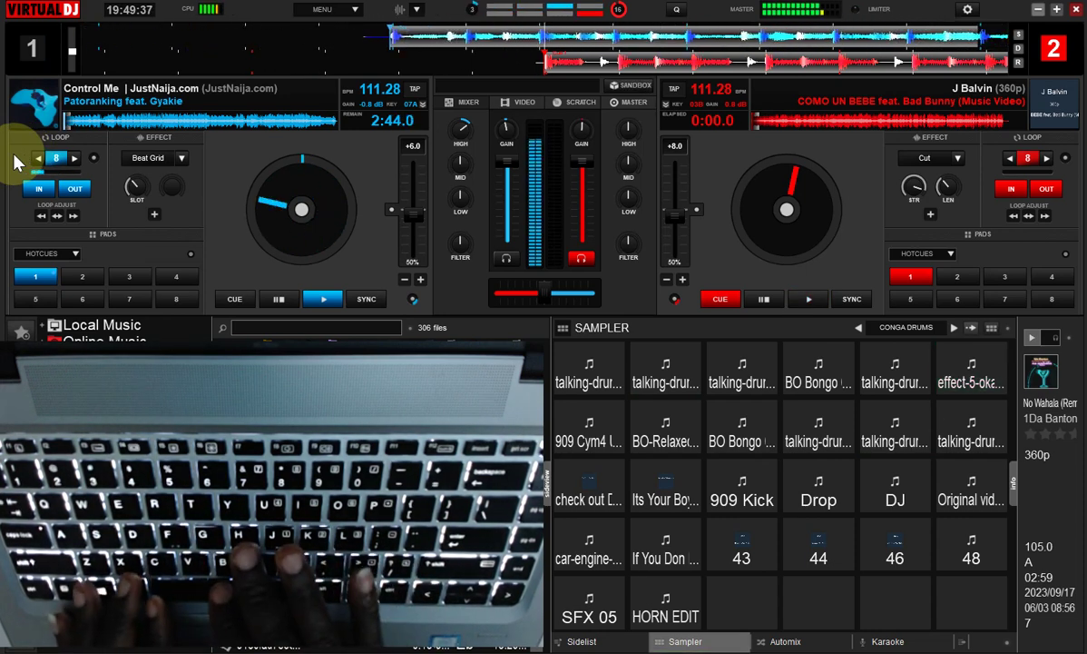
Step: Start the right deck's track over the left deck's loop and make deck 1 the active deck
key(space)
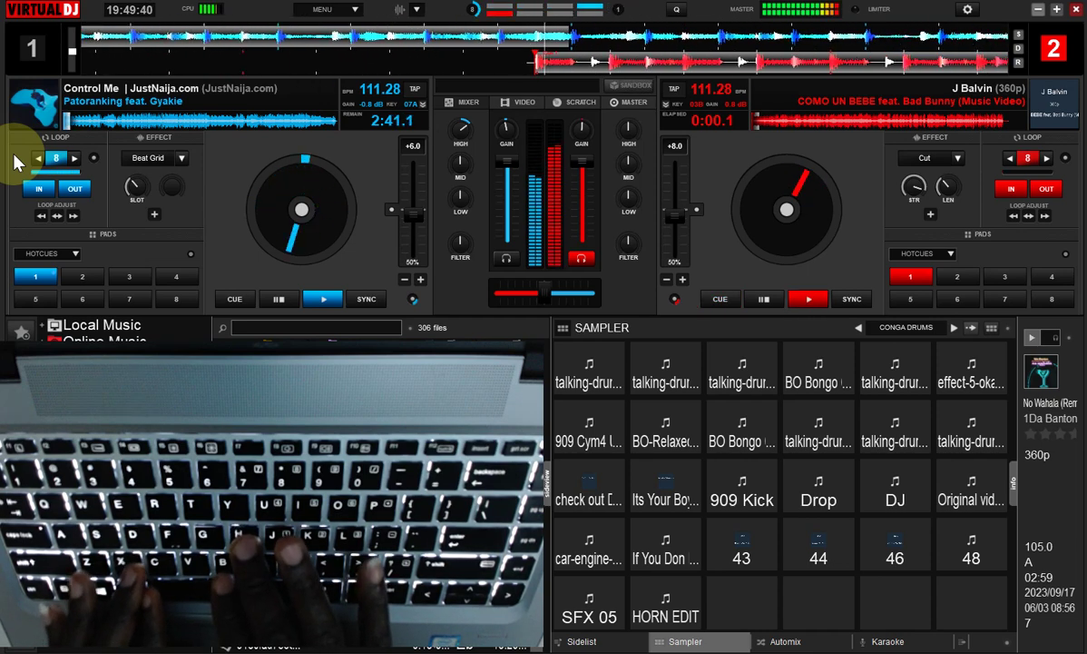
key(1)
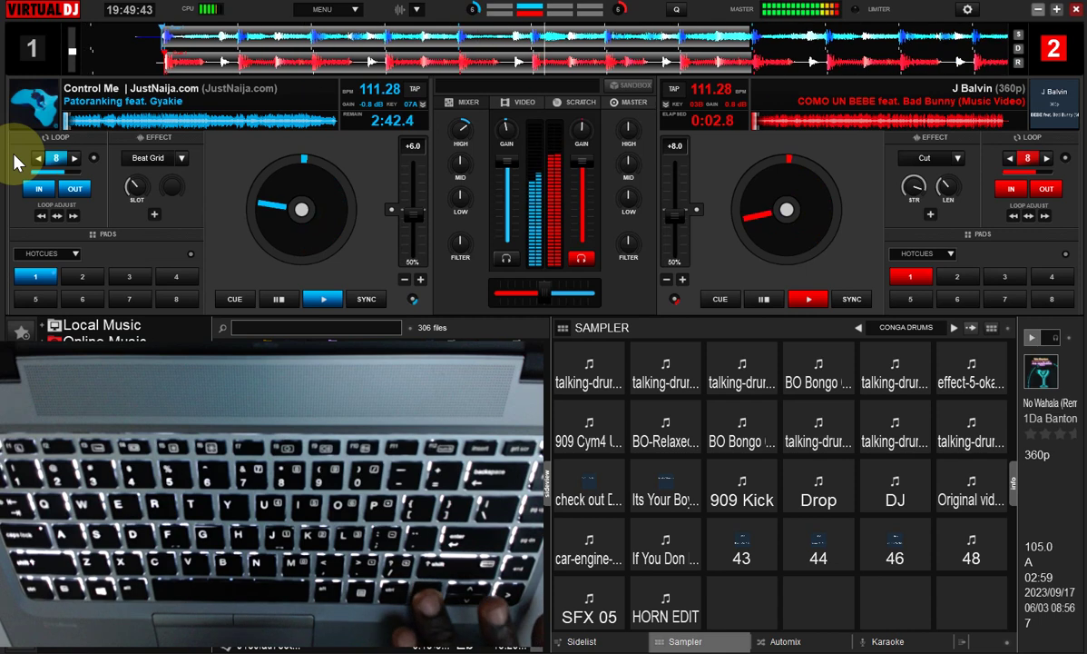
key(1)
key(1)
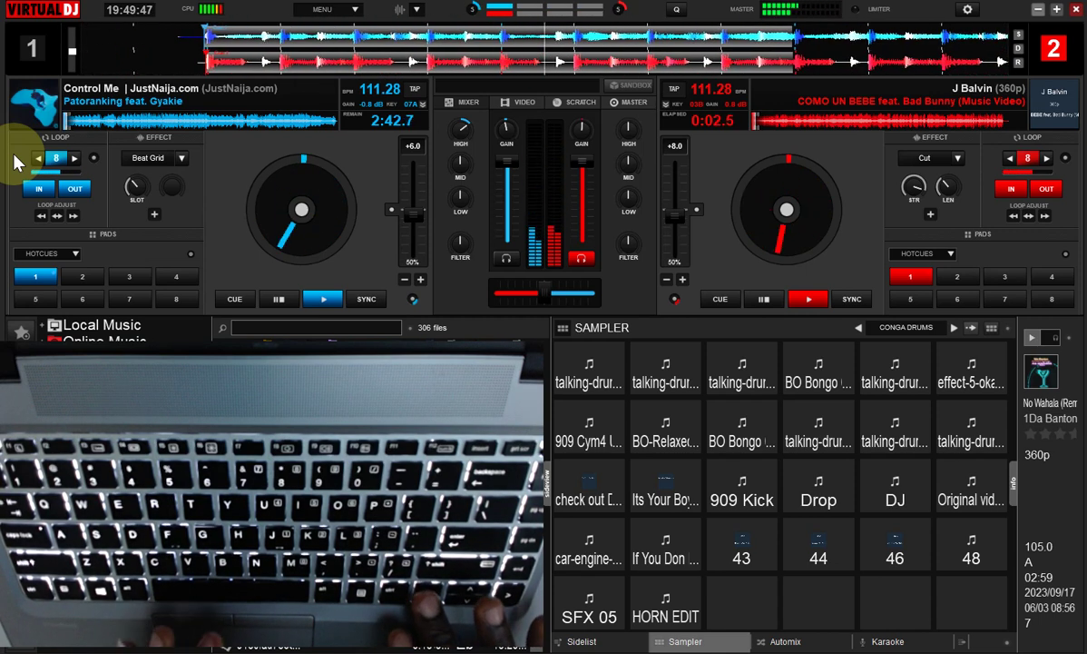
key(1)
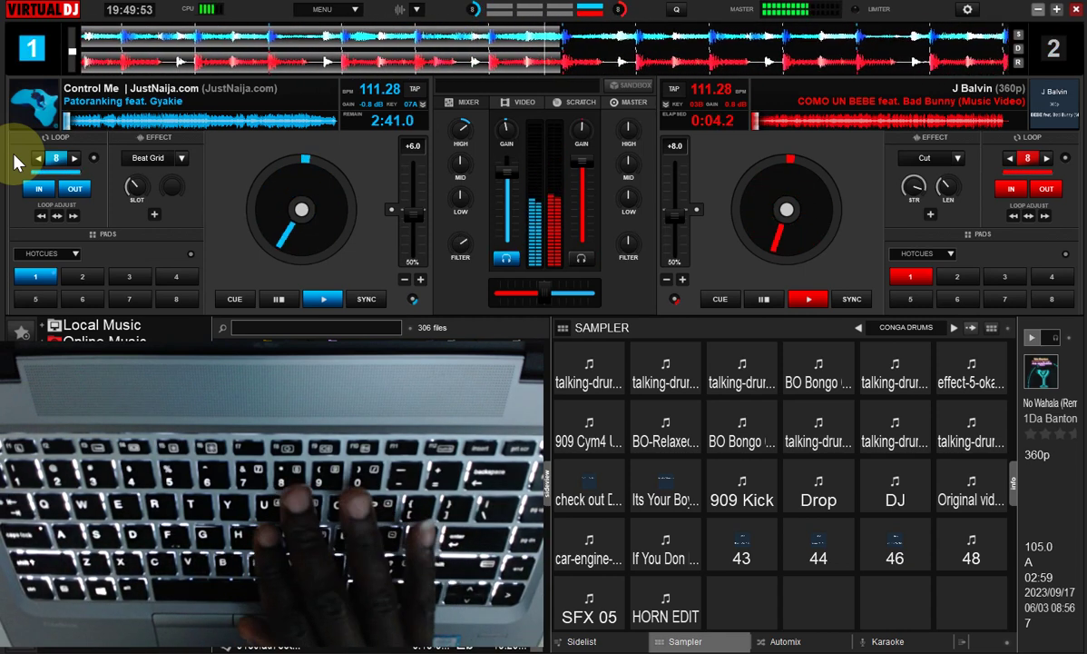
Step: Shorten the left deck's loop in stages from 4 beats through 1 beat to 1/2 beat
key(1)
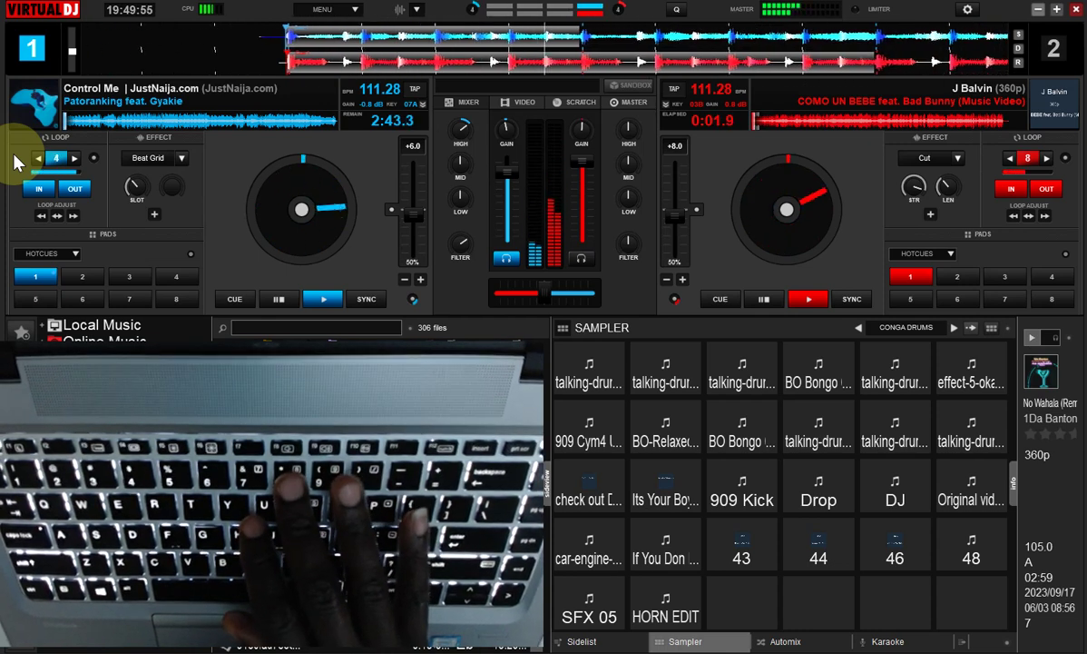
key(i)
key(i)
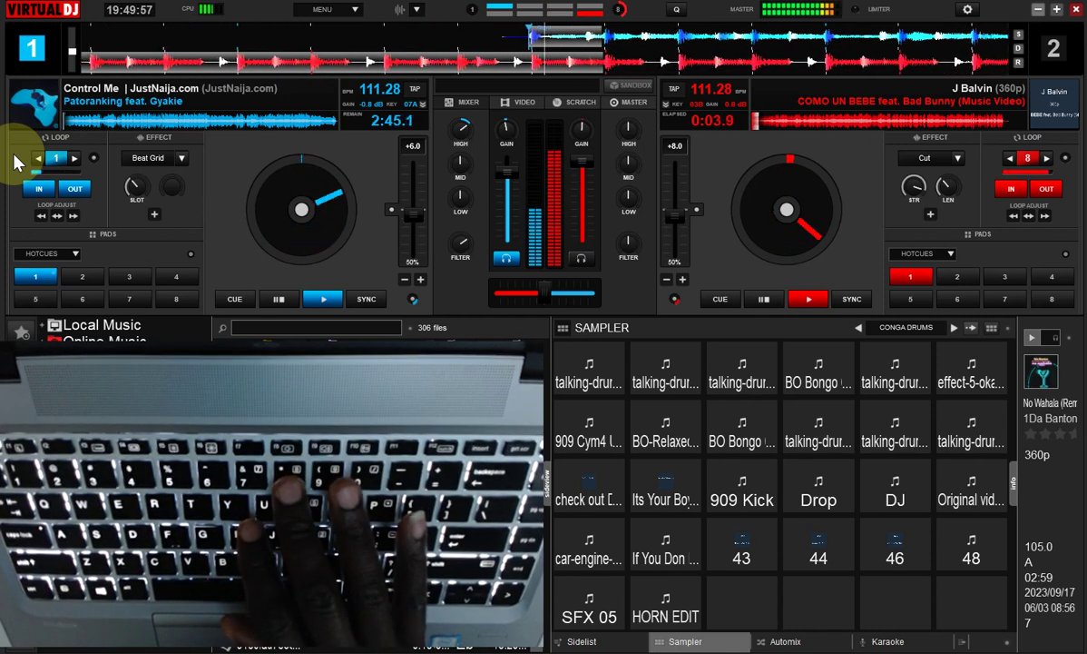
key(i)
Step: Sweep the left deck's filter upward while fading its volume down, and return both controls to their normal positions
key(t)
key(t)
key(t)
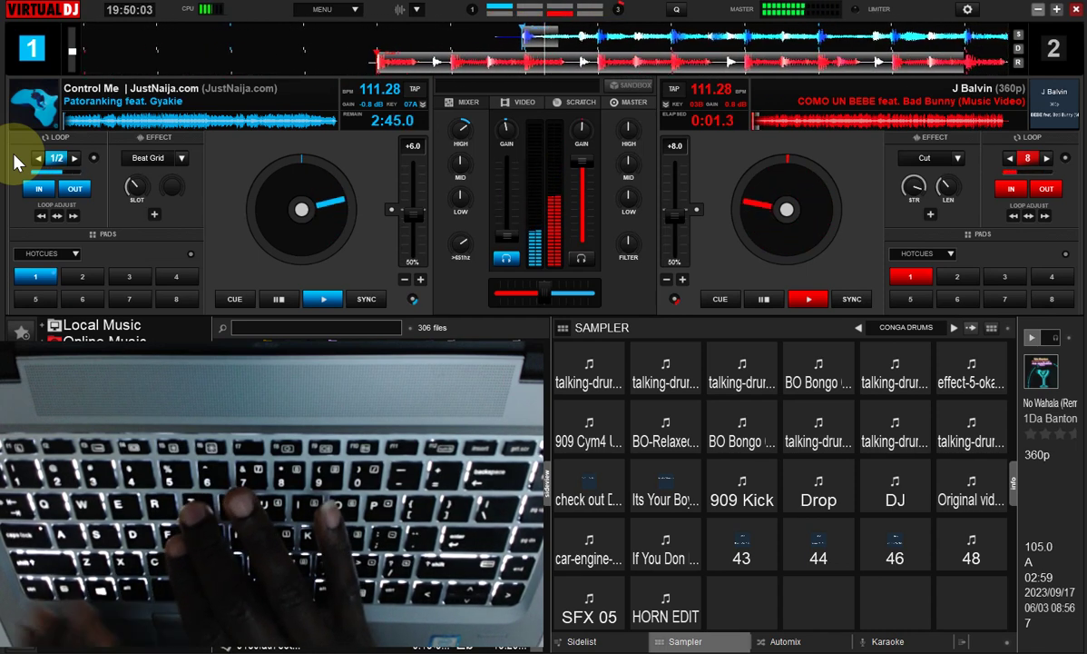
key(t)
key(t)
key(t)
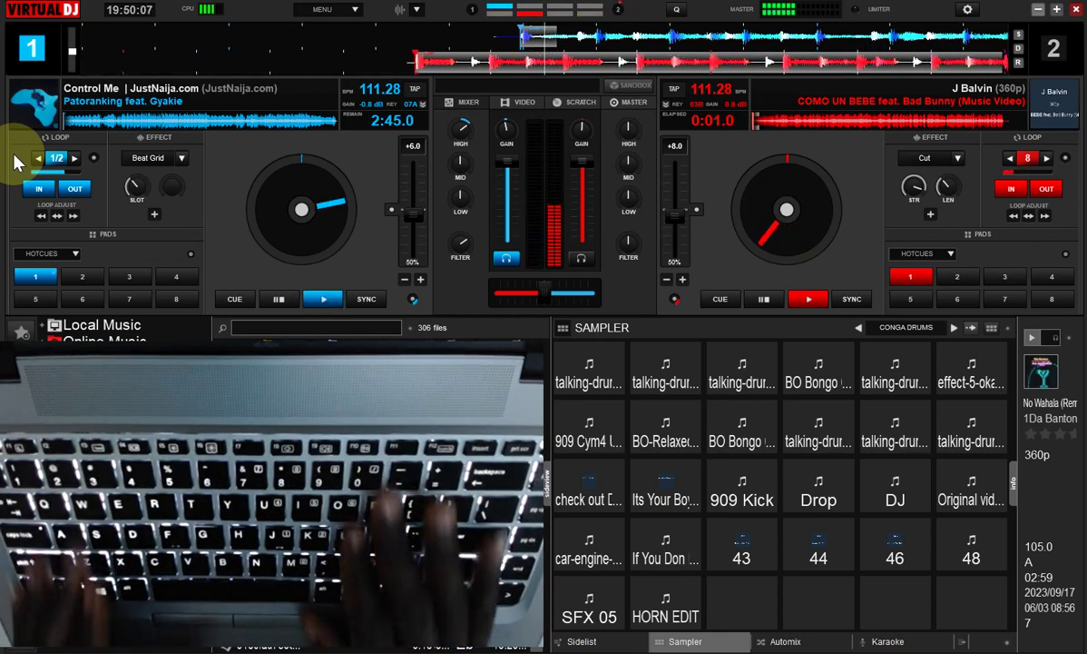
Step: Stop the left deck and perform a drum pattern with the second-row talking-drum sample over the right deck's loop
key(F10)
key(F2)
key(F9)
key(F10)
key(F2)
key(F11)
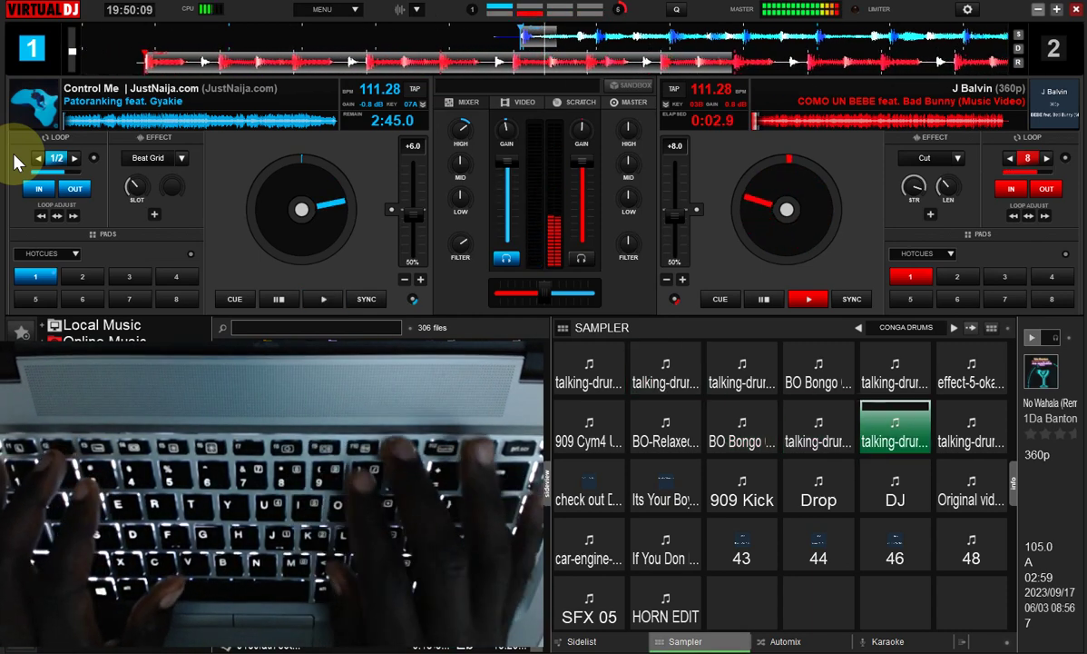
Step: Continue the sampler drum pattern over the right deck's loop, finishing with the effect-5-oka sample
key(F2)
key(F10)
key(F9)
key(F8)
key(F6)
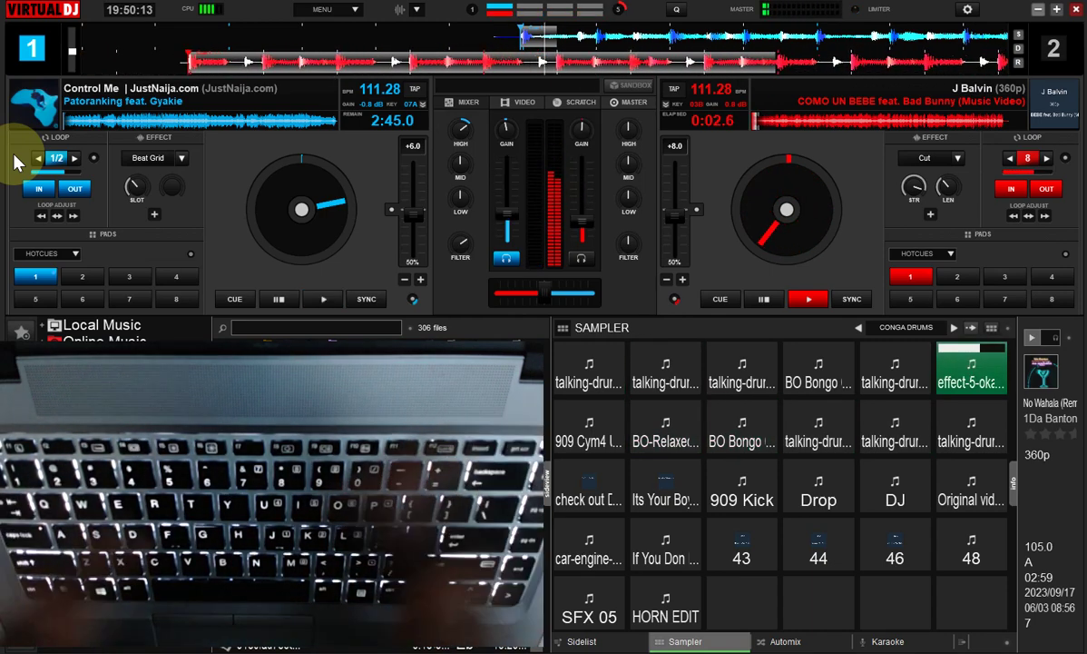
key(space)
key(Home)
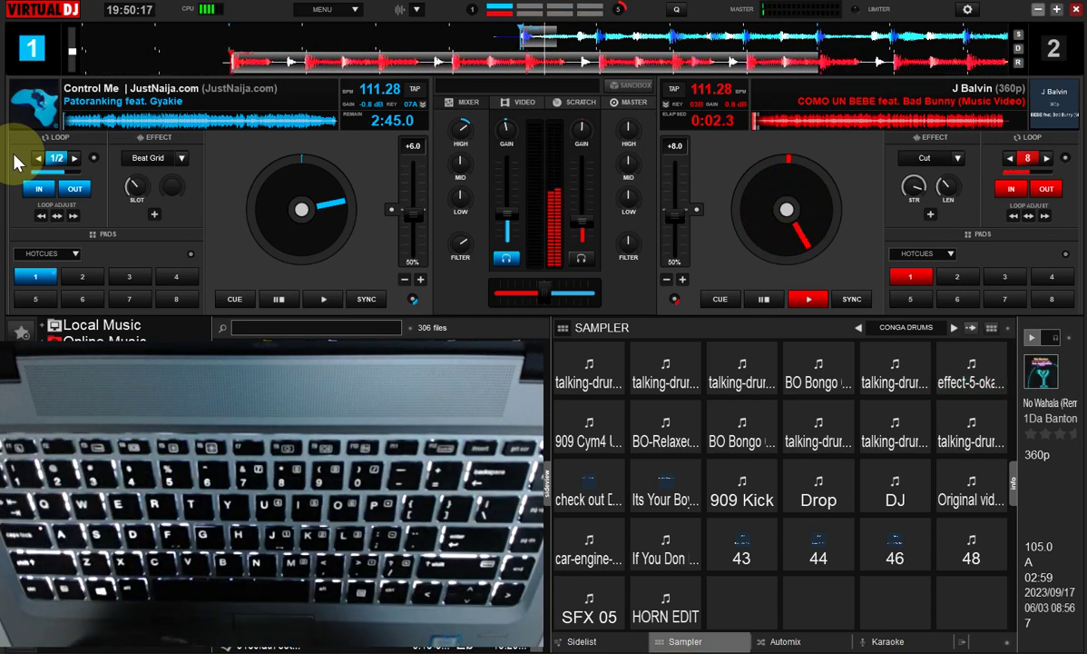
key(space)
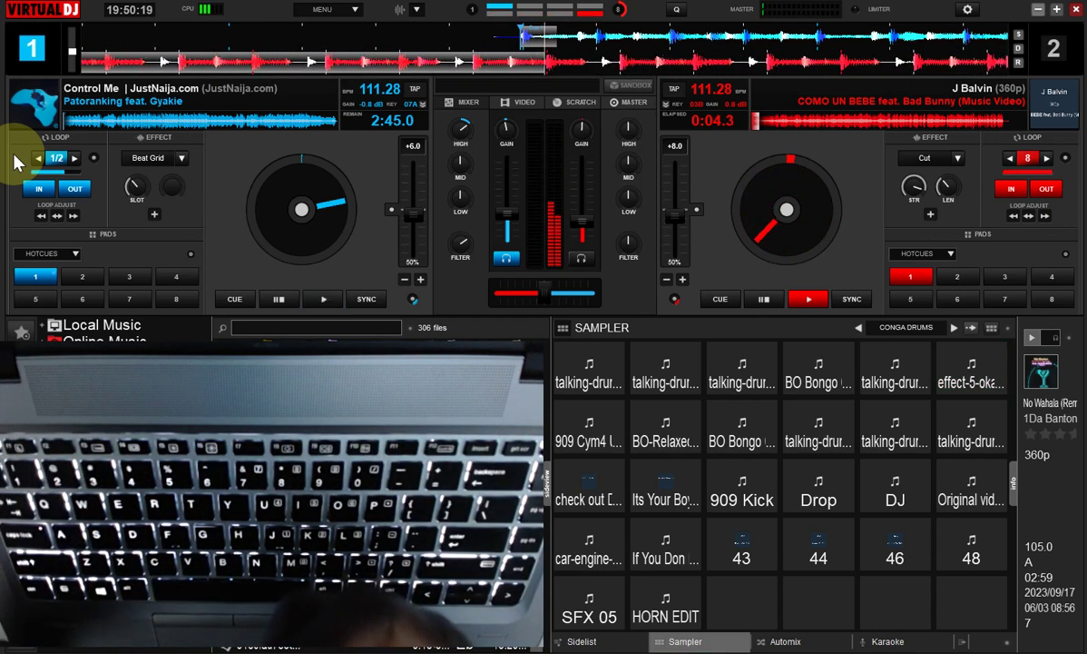
key(space)
key(space)
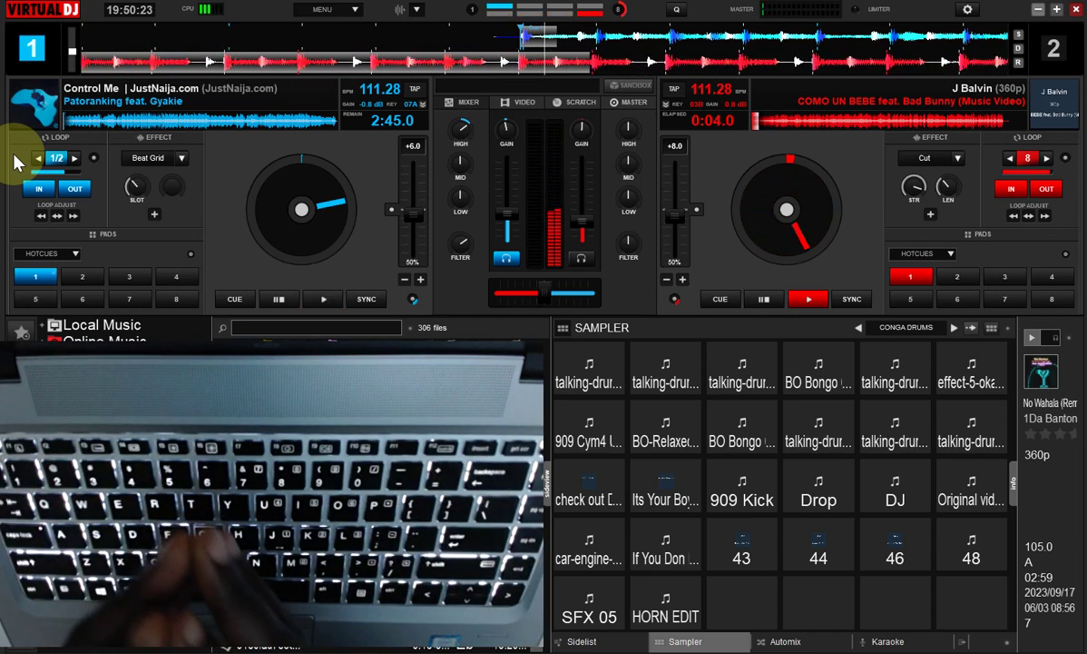
key(space)
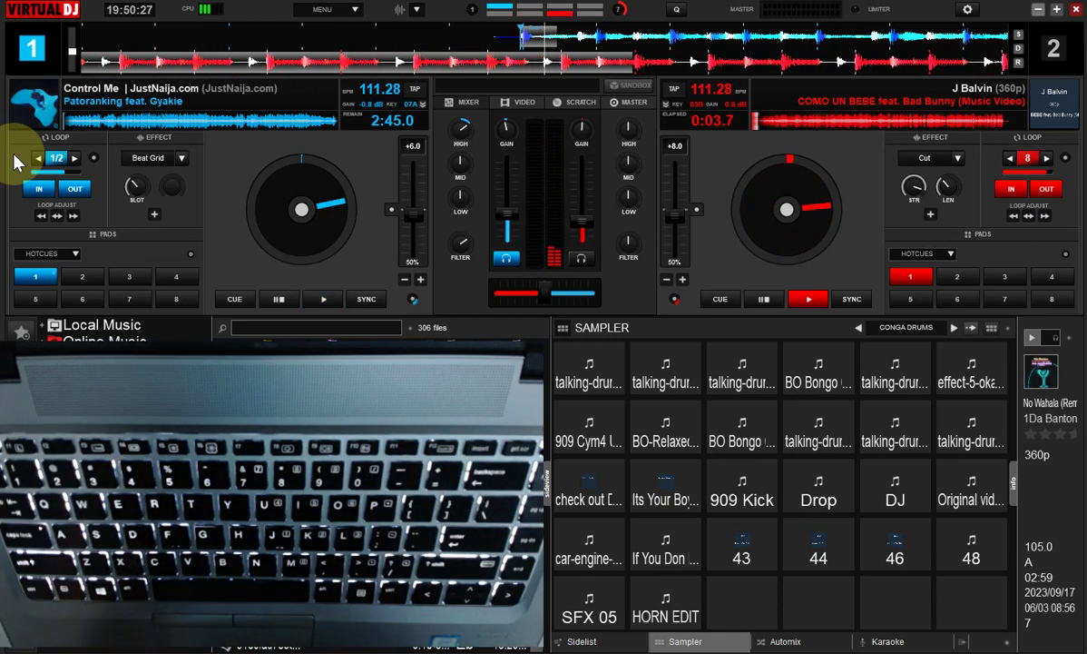
key(space)
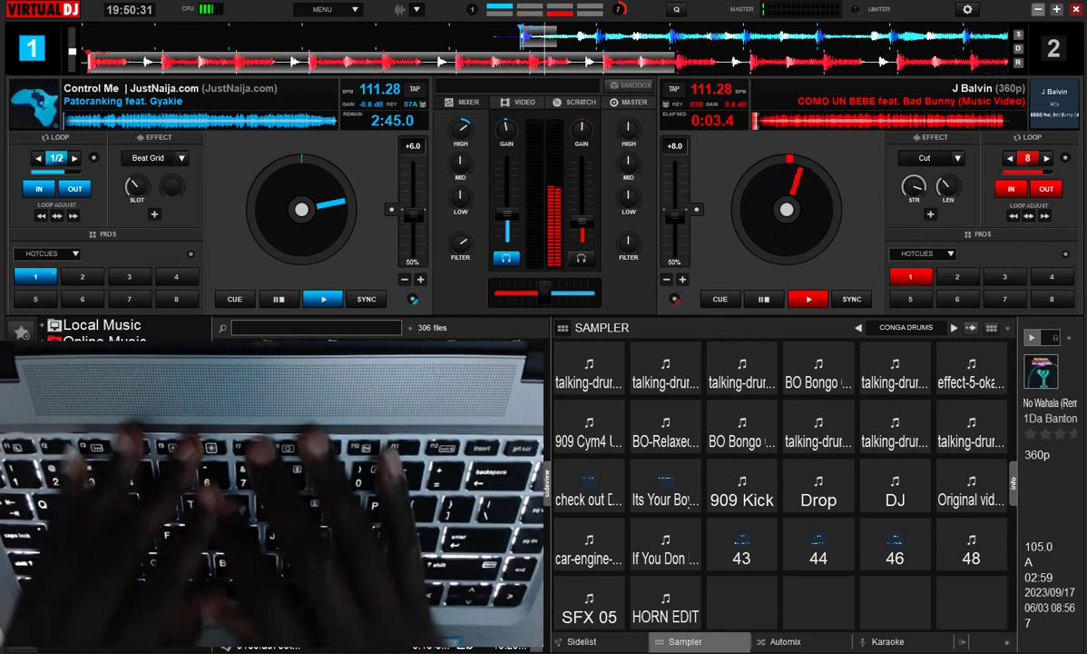
key(space)
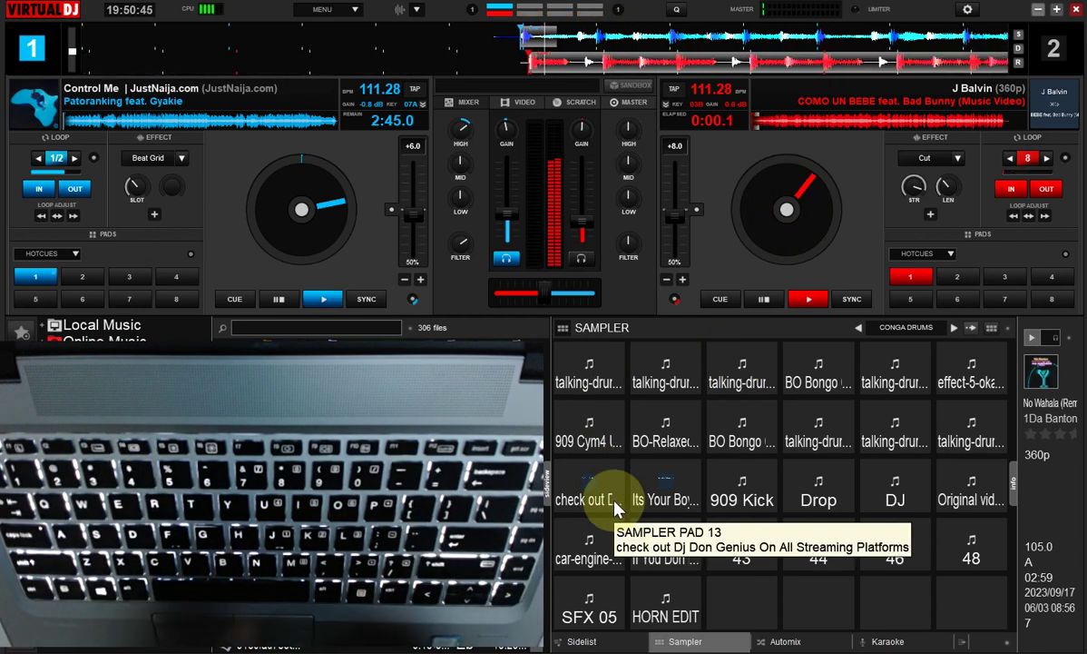
key(space)
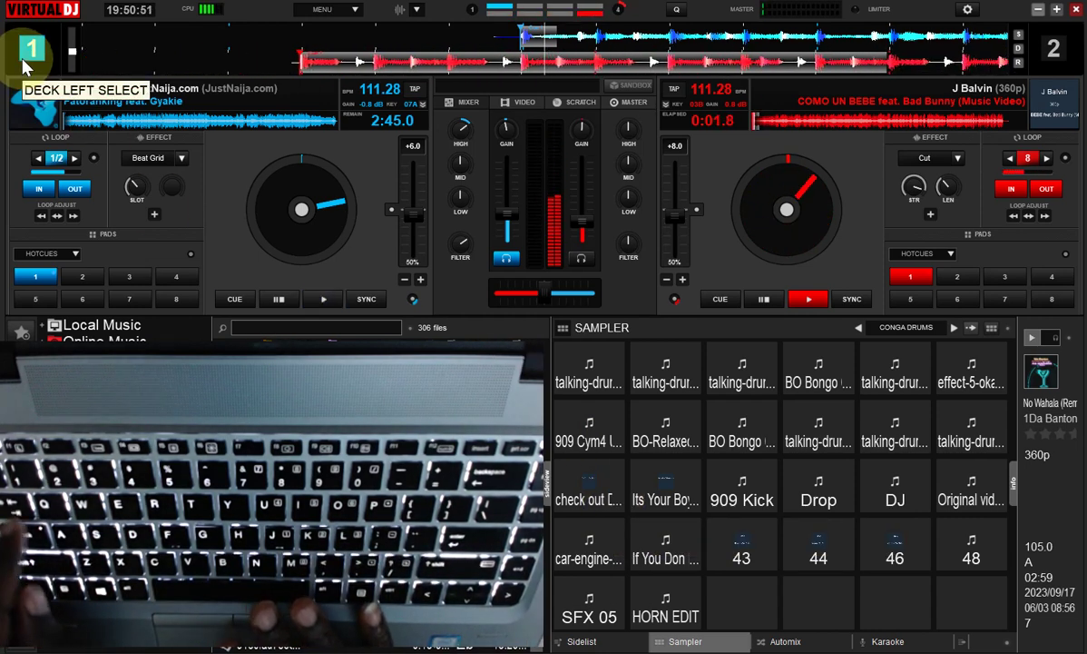
key(space)
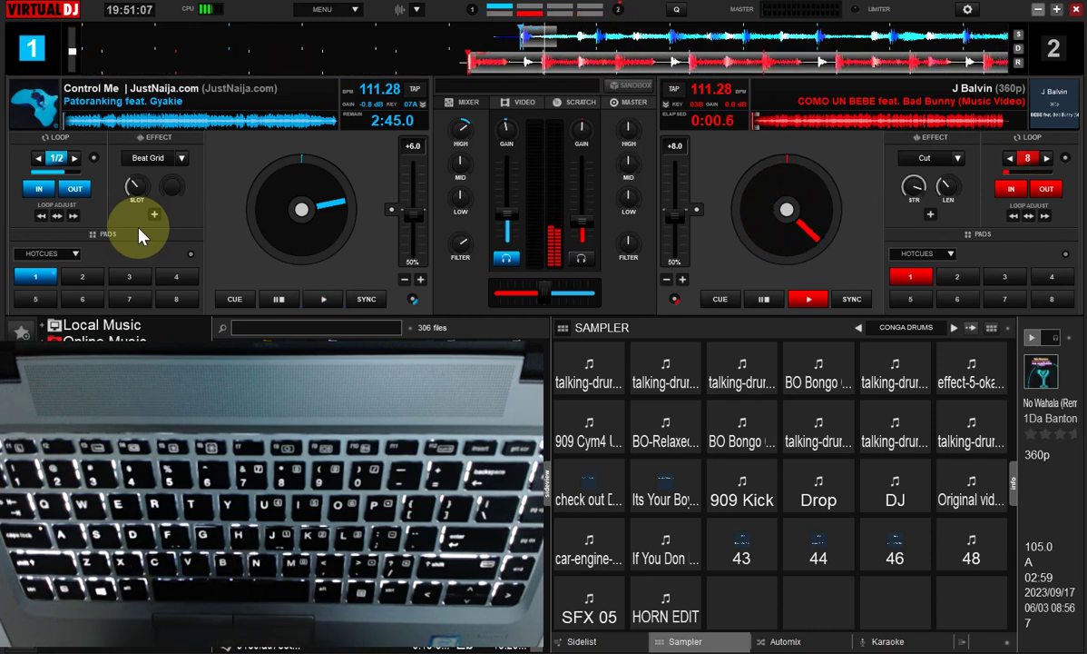
Step: Return the left deck's track to its cue point while the right deck keeps looping
key(shift)
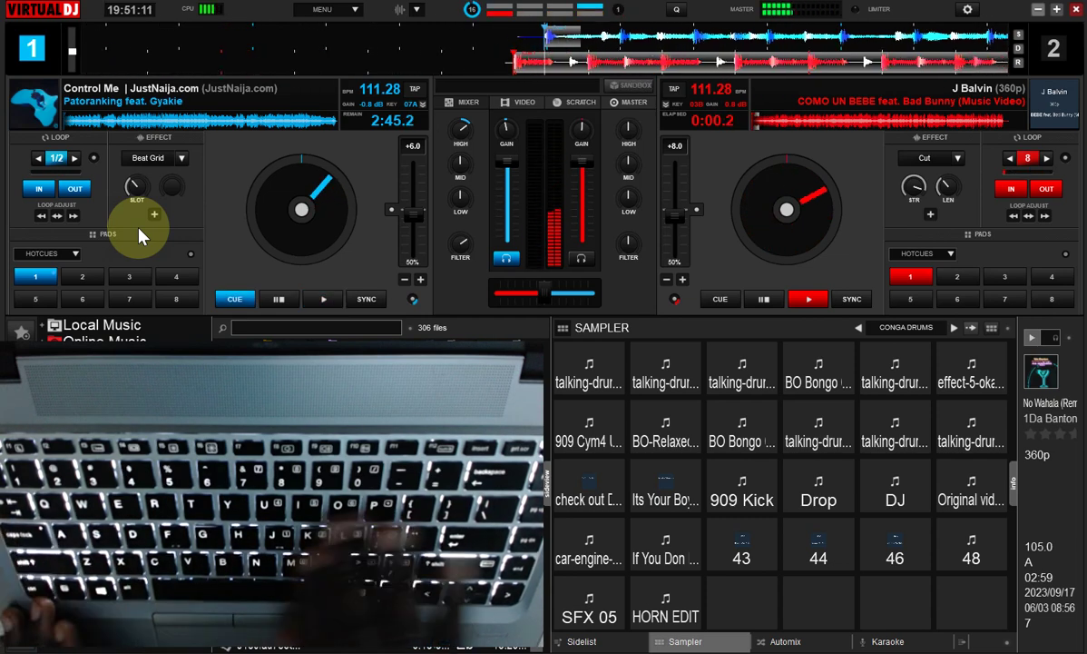
key(minus)
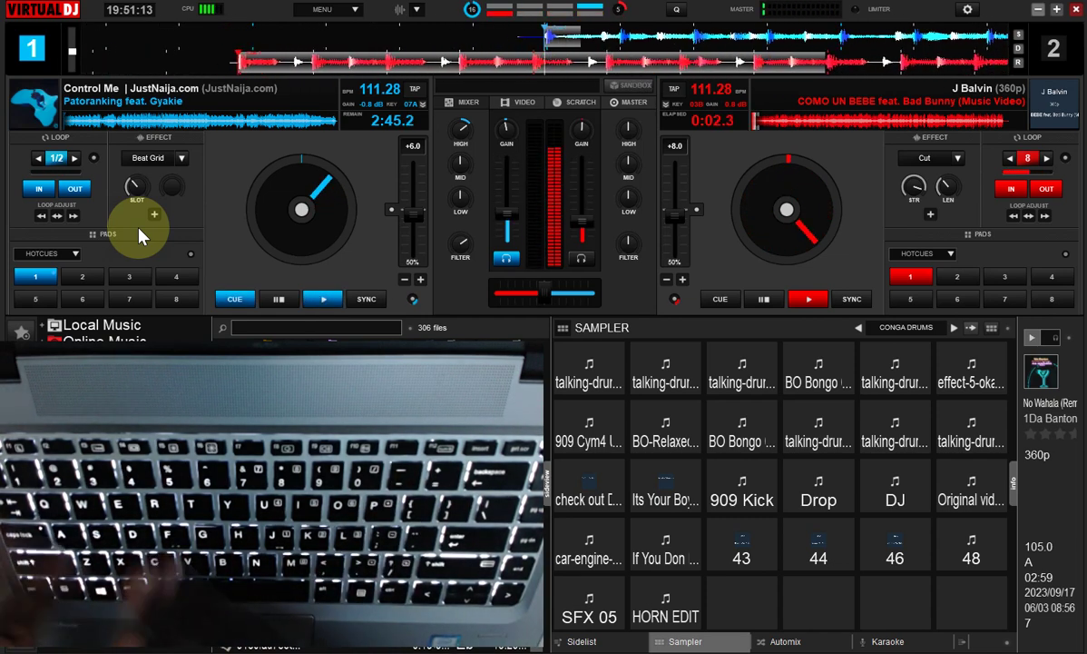
key(space)
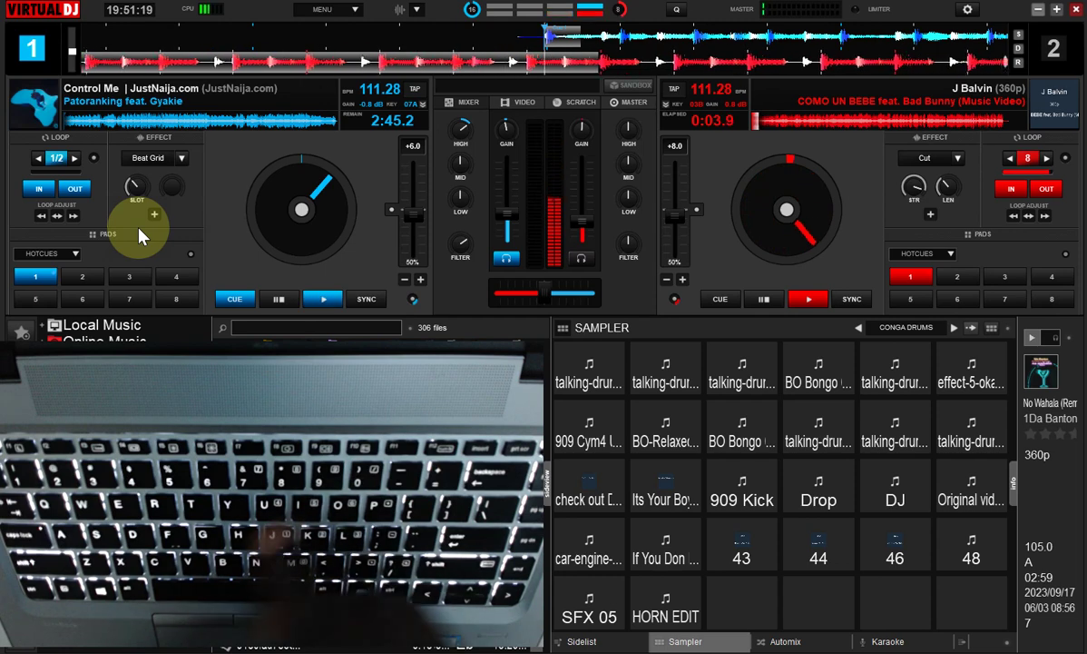
key(space)
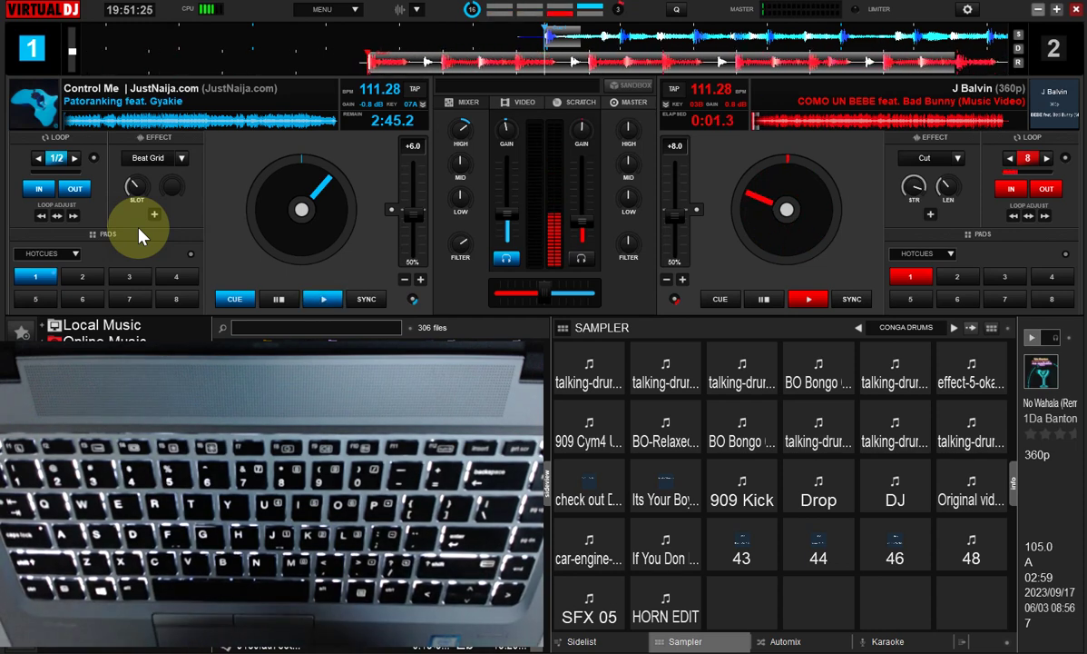
Step: Play the second-row talking-drum sample and the 909 Cym4 sample over the right deck's loop
key(h)
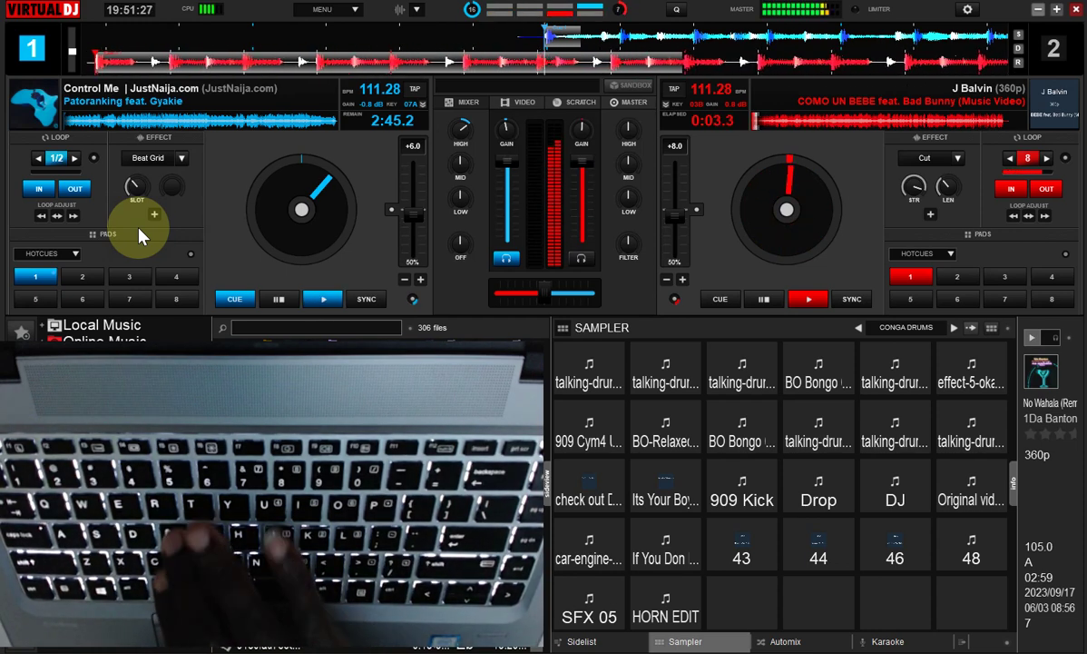
key(F11)
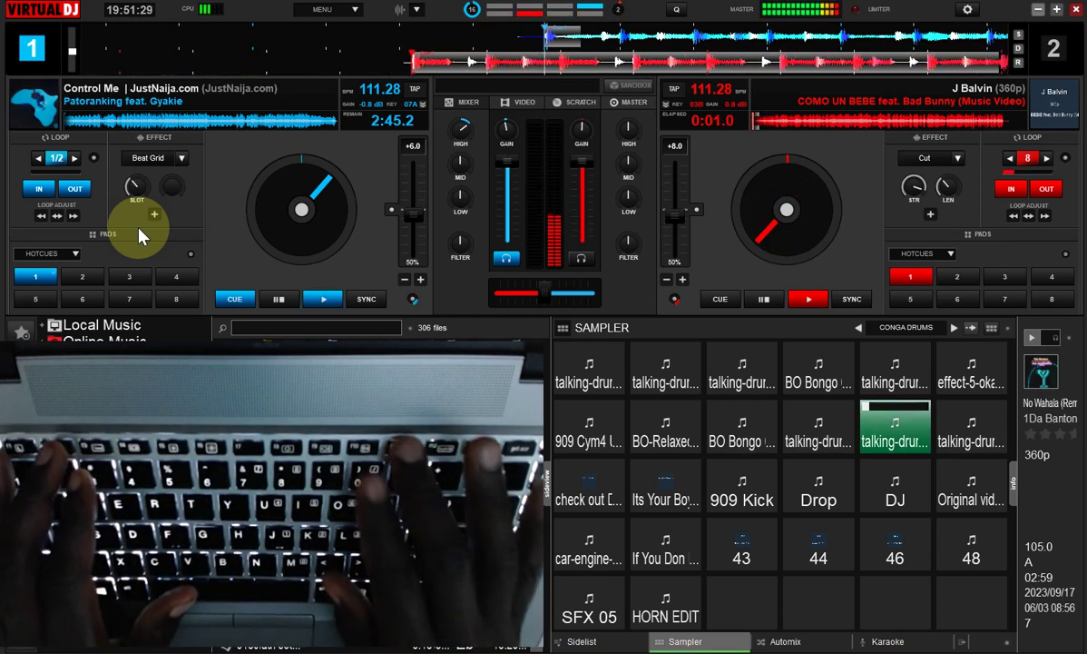
key(F2)
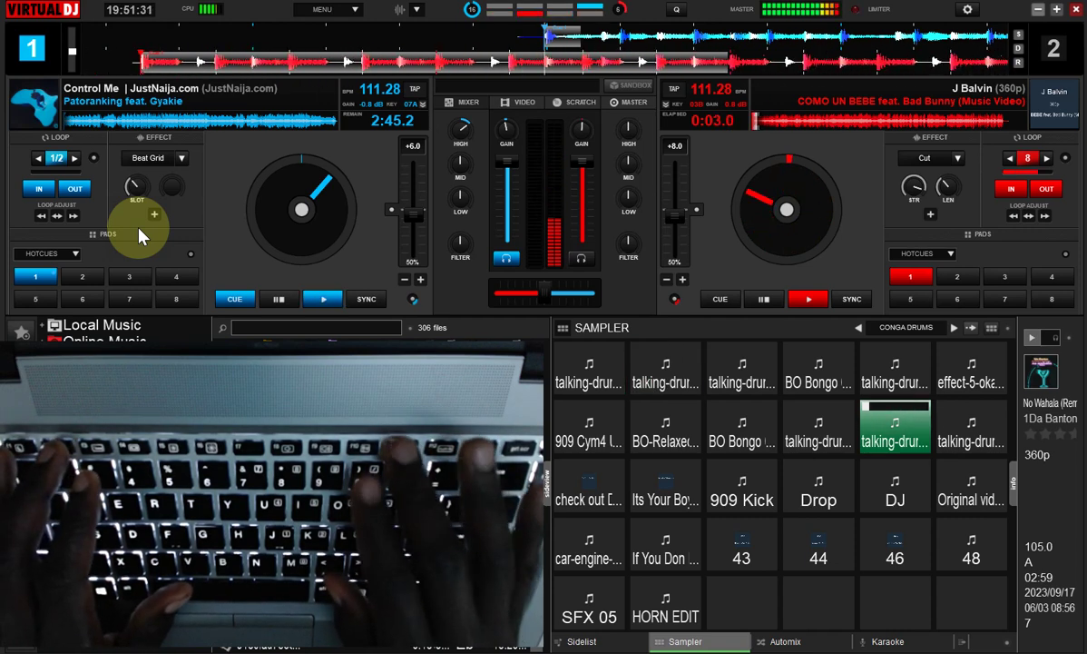
key(2)
key(q)
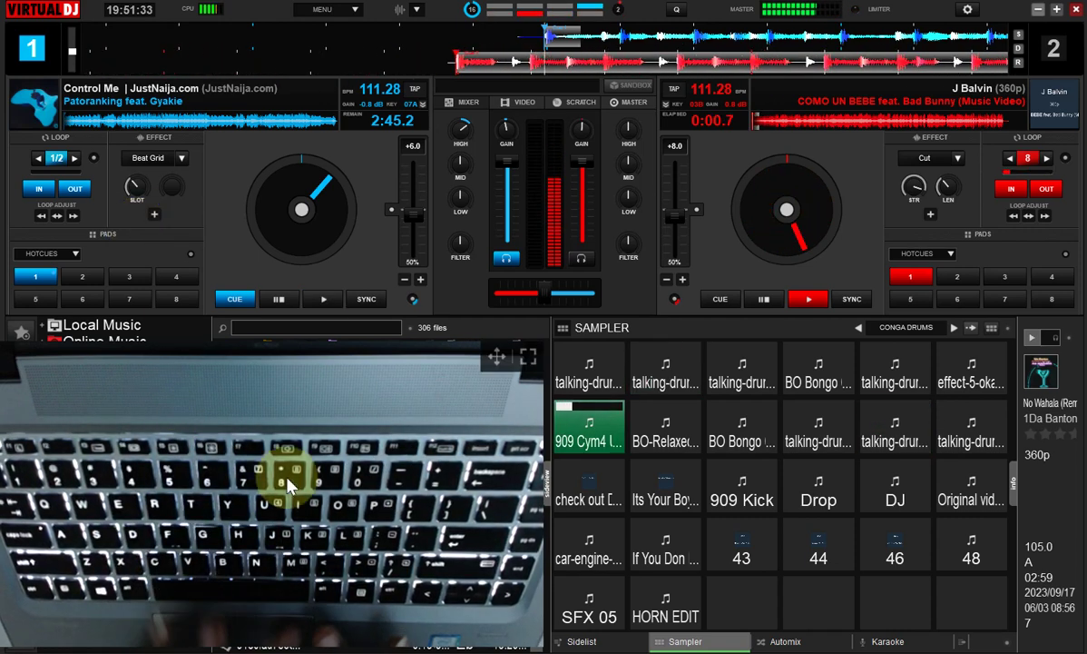
Step: Play the SFX 05 sample and bring the left deck's half-beat loop in at full volume over the right deck's loop
click(592, 603)
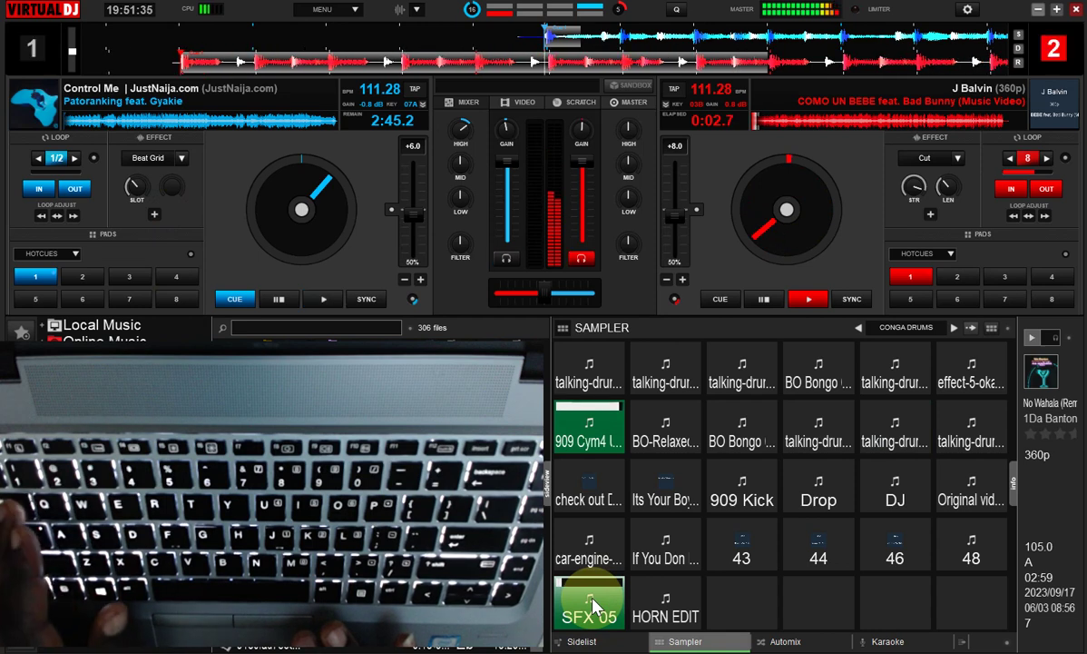
key(space)
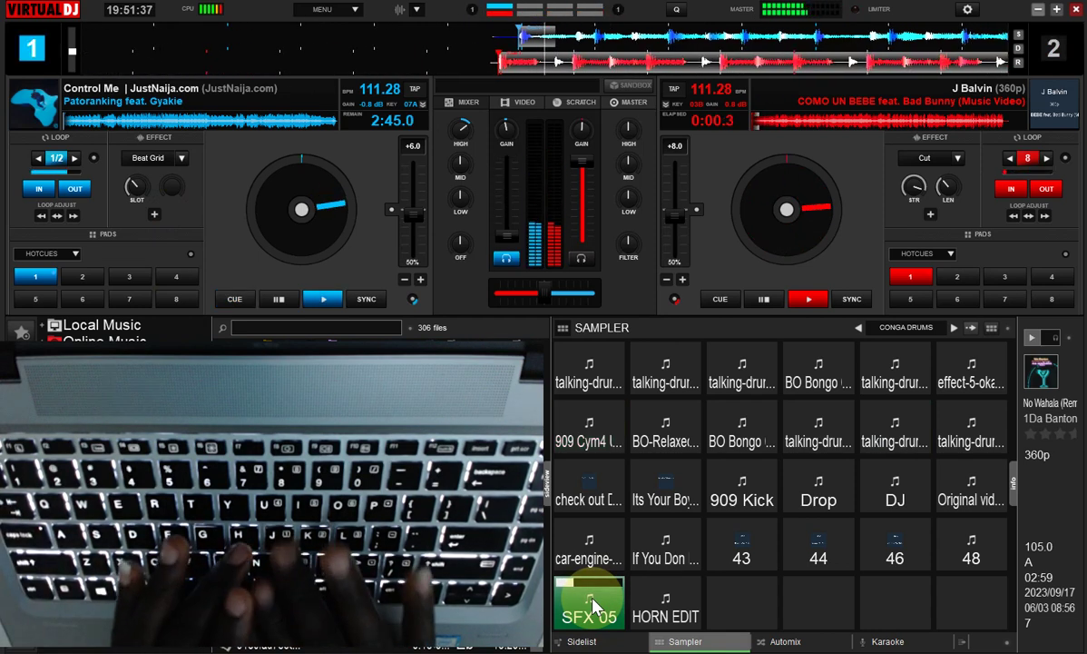
key(k)
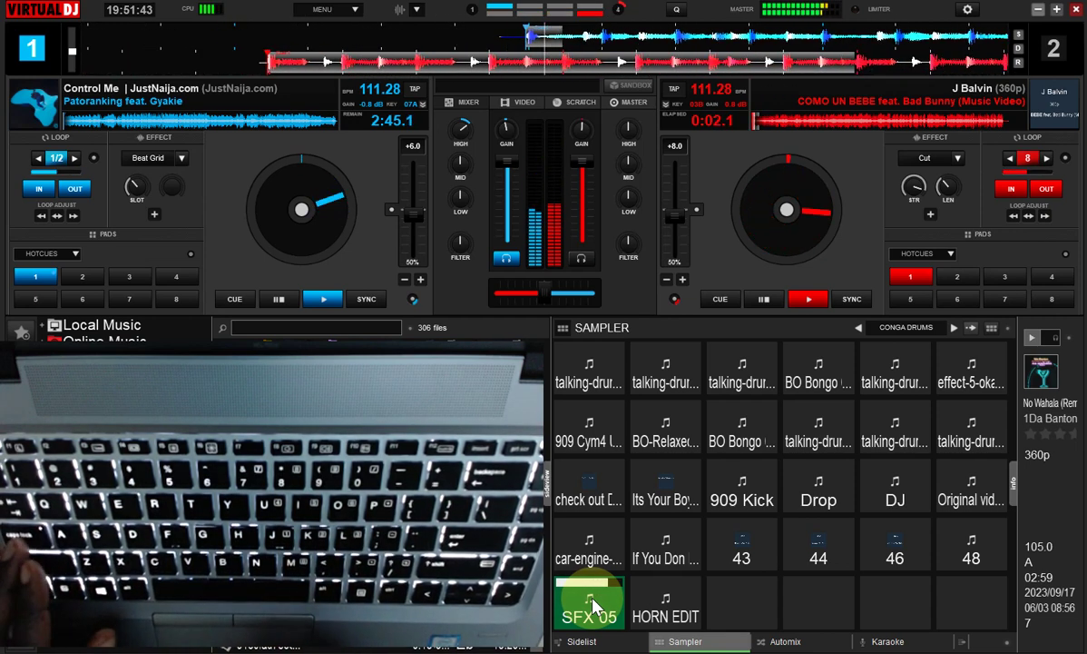
key(space)
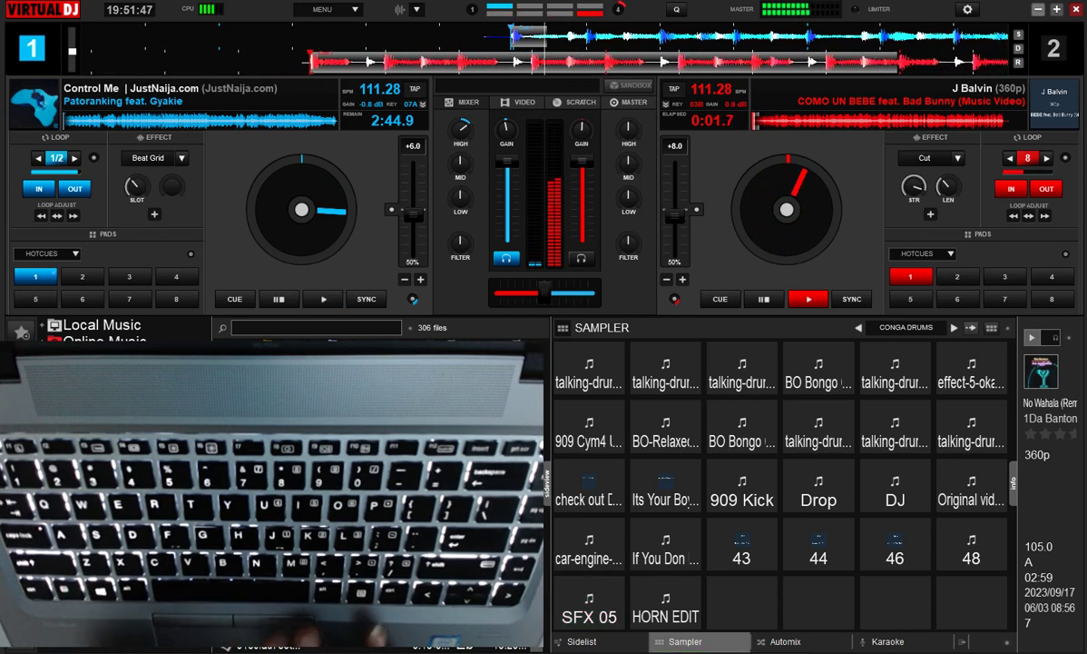
Step: Release the left deck's half-beat loop and play its track from cue point 1 over the right deck's loop
key(ctrl)
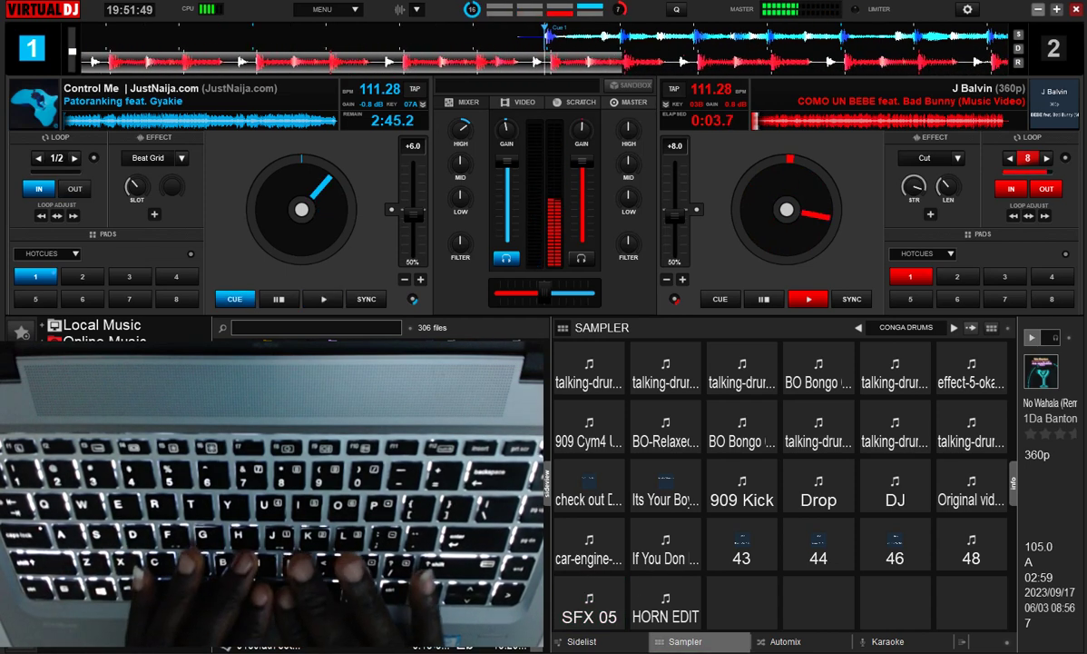
key(n)
key(n)
key(n)
key(n)
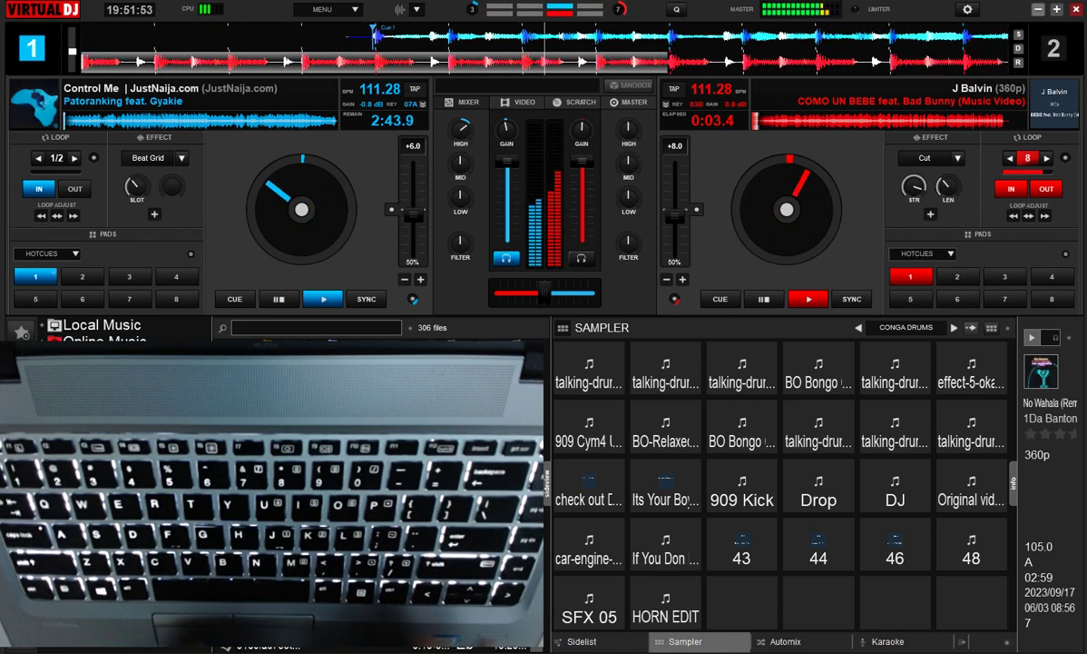
Step: Halt both decks after a brief volume dip on each and play the effect-5-oka sample
key(ctrl)
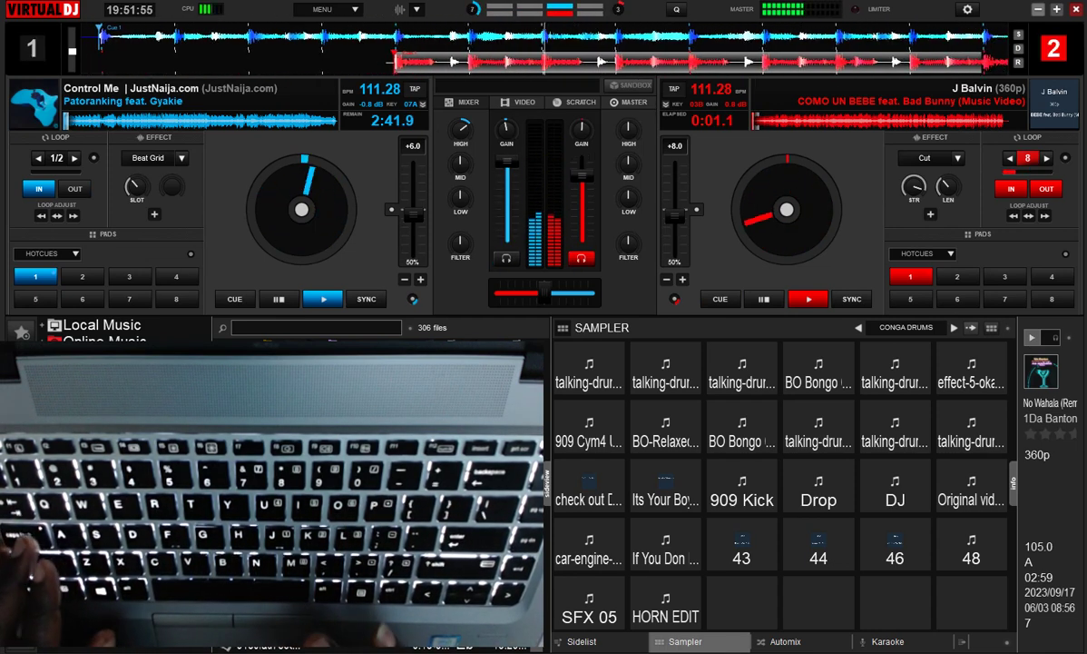
key(space)
key(Tab)
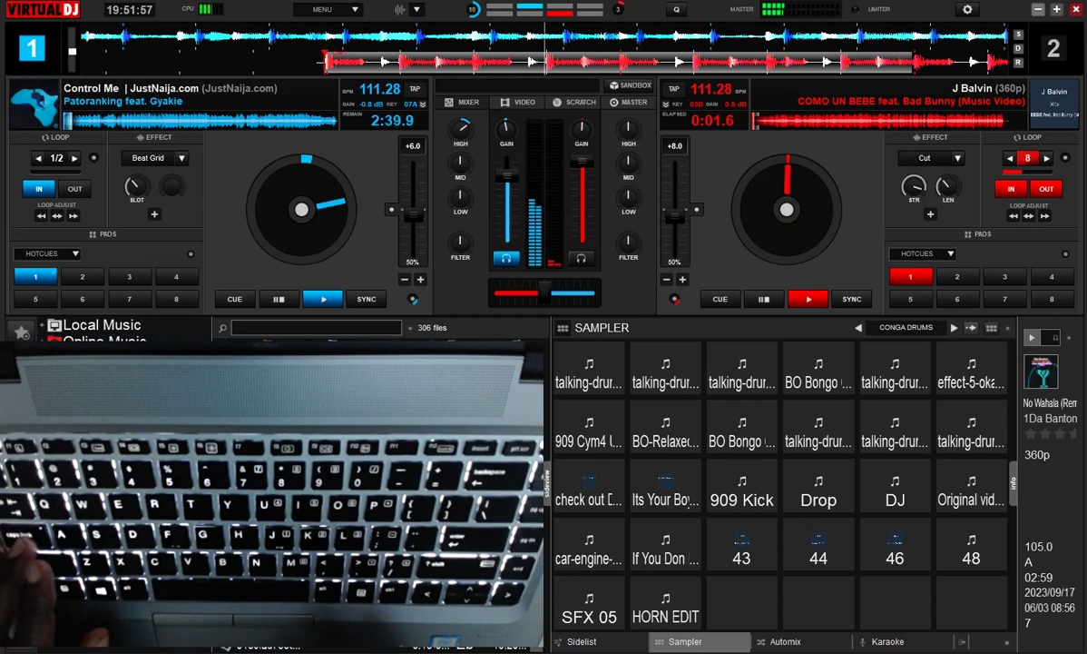
key(space)
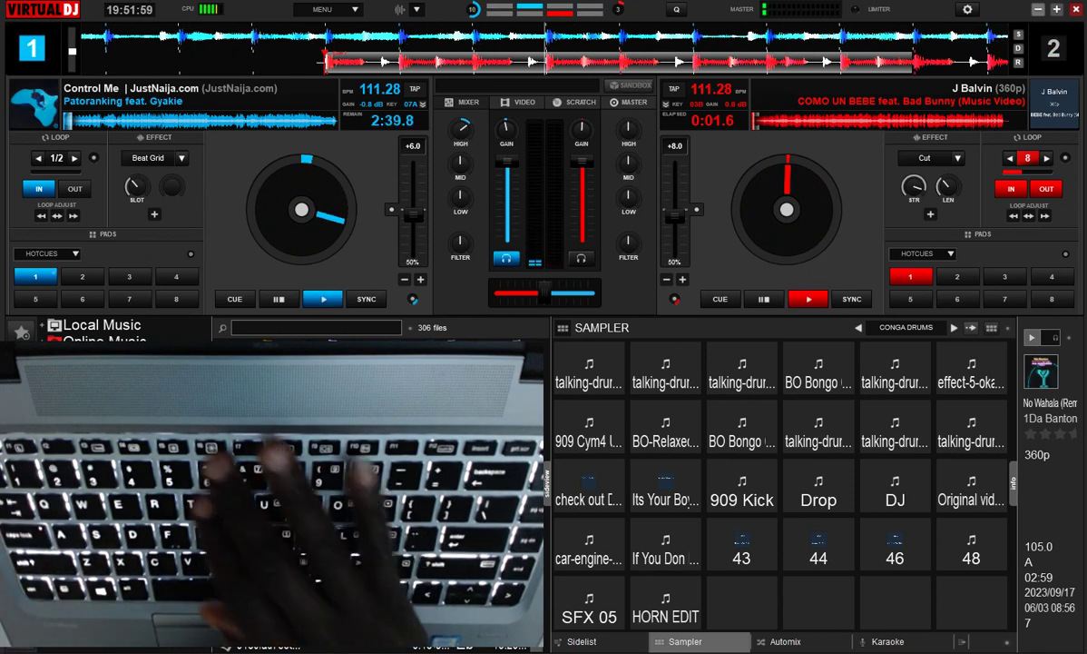
key(F6)
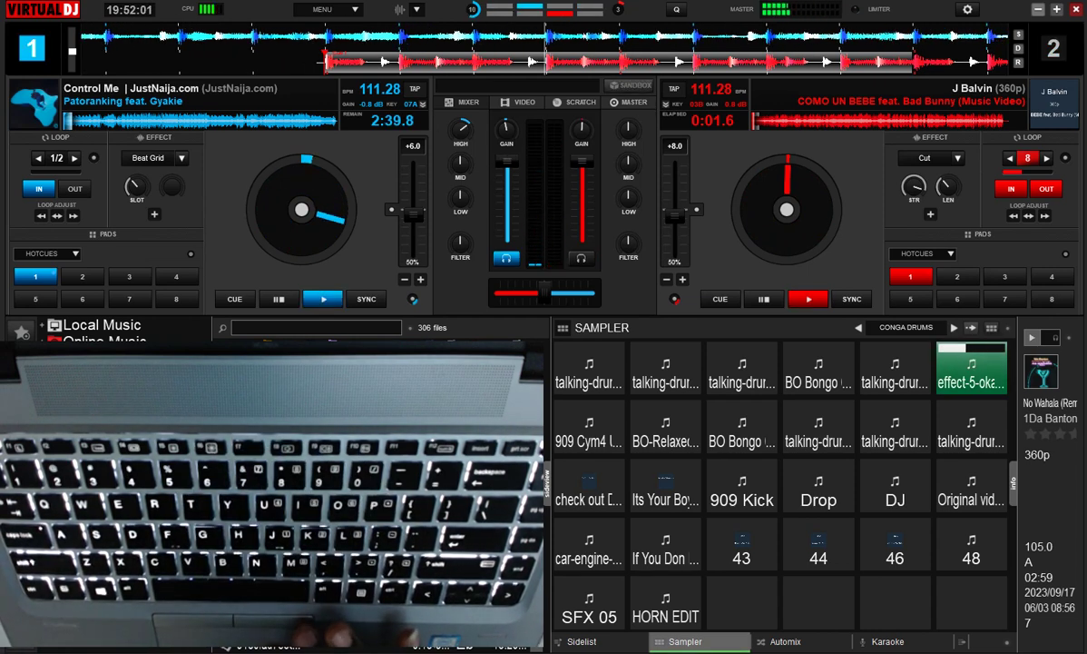